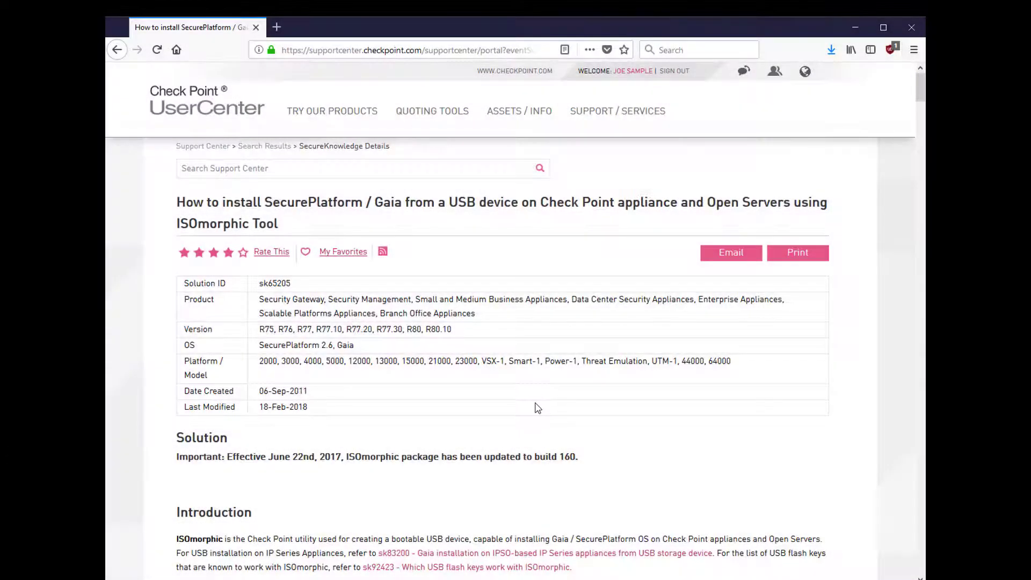
# Step: Scroll the sk65205 article past Introduction and Limitations to 'Preparing USB device for Deployment'
pyautogui.scroll(-7, 537, 407)
pyautogui.scroll(-20, 537, 407)
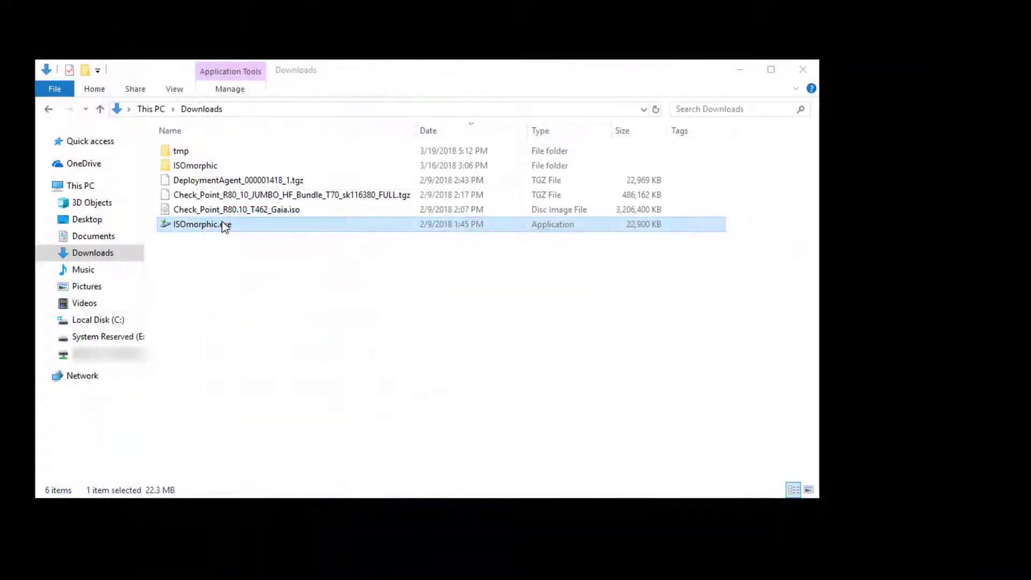
# Step: Run ISOmorphic.exe as administrator and select the Gaia R80.10 T462 ISO as the source image
pyautogui.rightClick(221, 221)
pyautogui.click(256, 246)
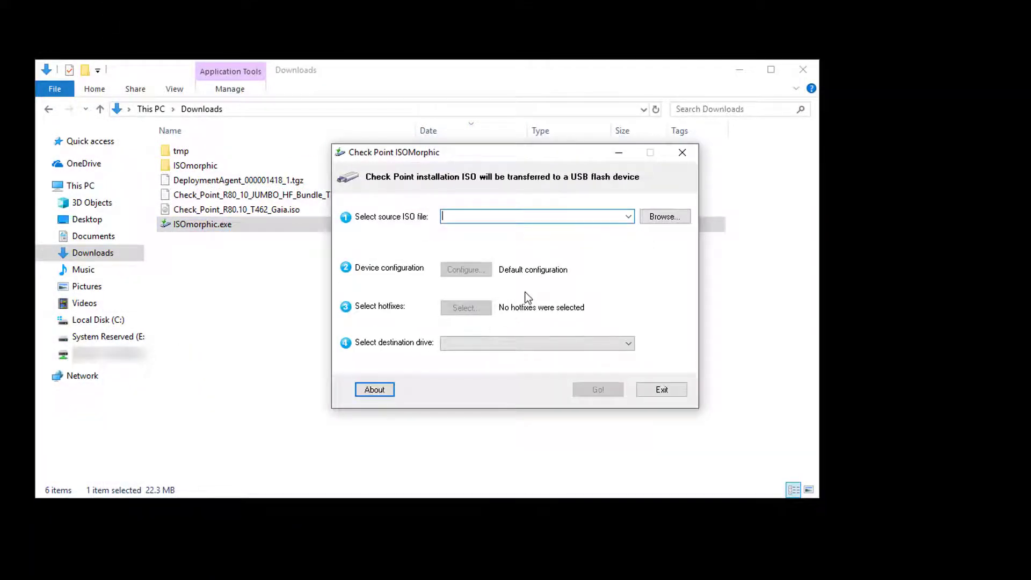
pyautogui.click(629, 215)
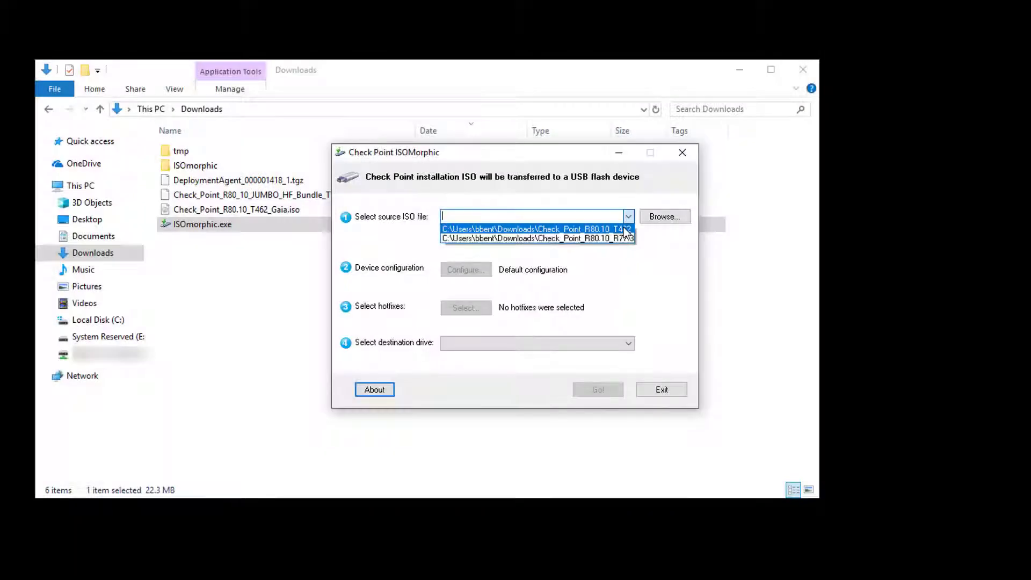
pyautogui.click(623, 228)
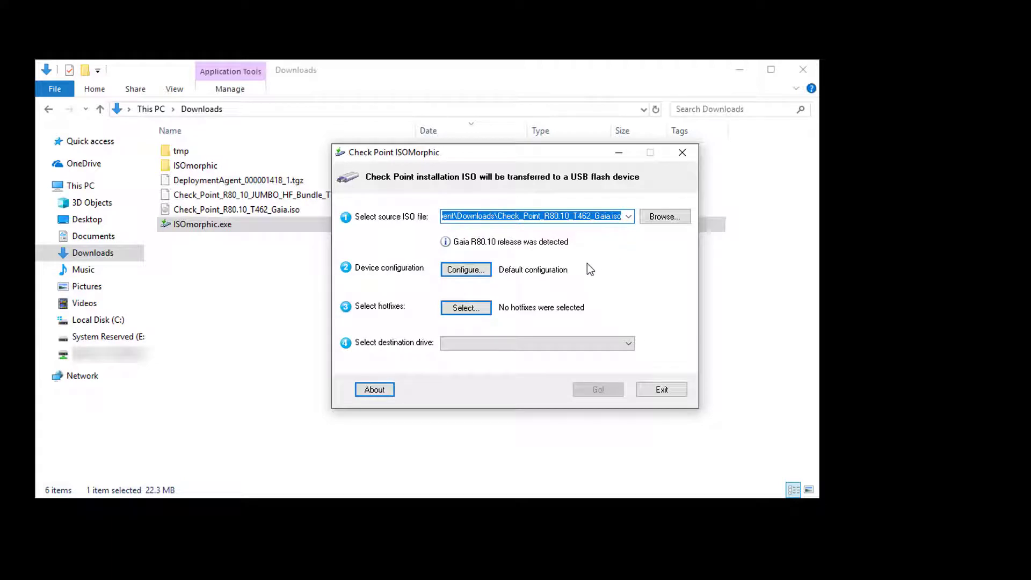
# Step: Import lab-ISOmorphic.zip from the ISOmorphic folder, overriding the default entry with six MAC configurations
pyautogui.click(463, 271)
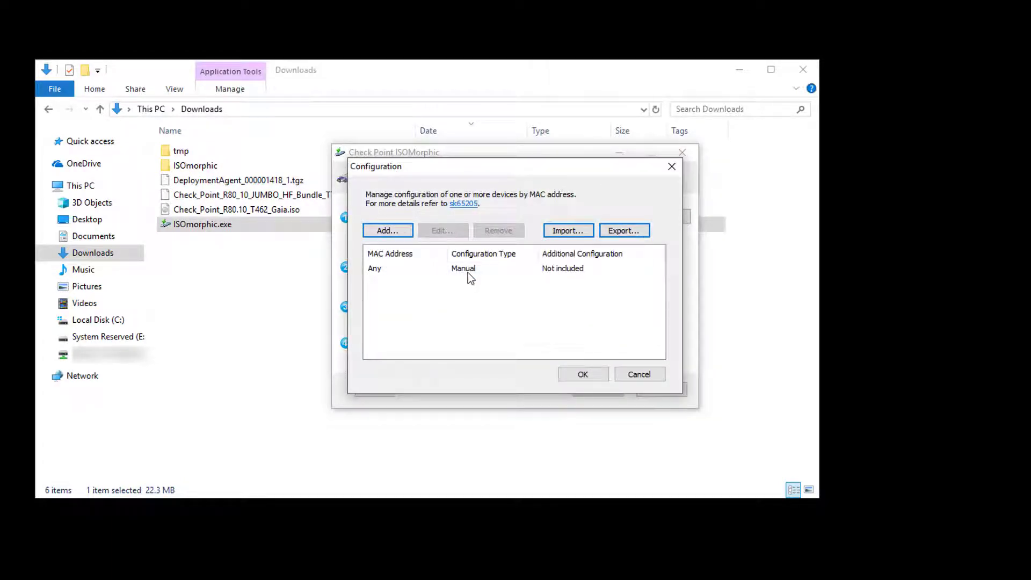
pyautogui.click(566, 231)
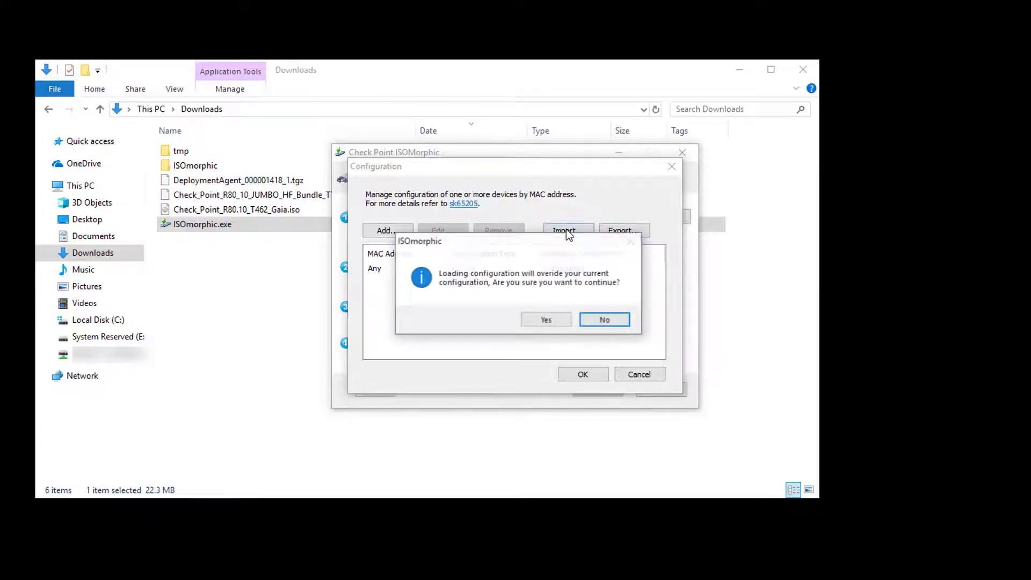
pyautogui.click(554, 320)
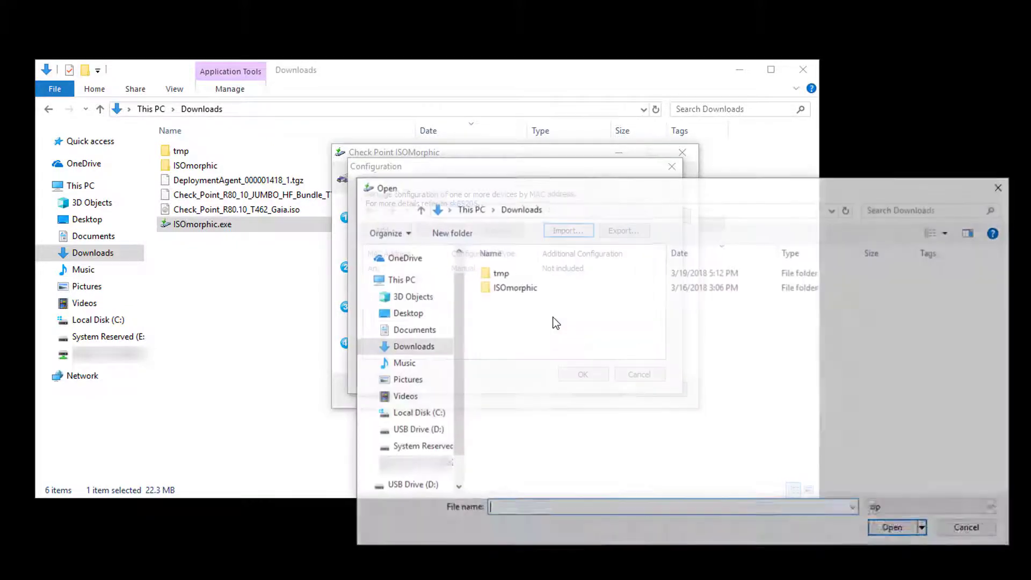
pyautogui.doubleClick(515, 286)
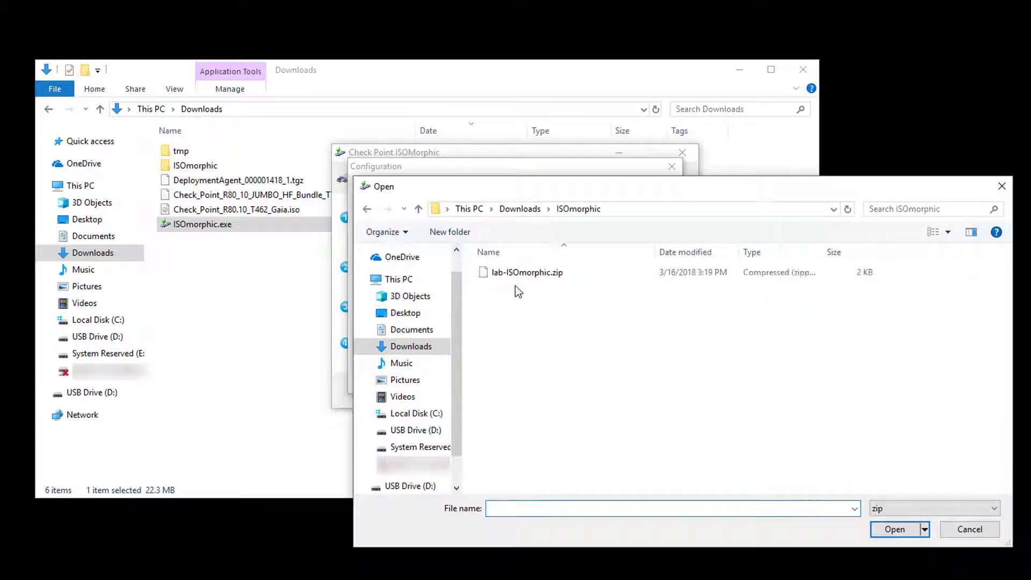
pyautogui.click(511, 272)
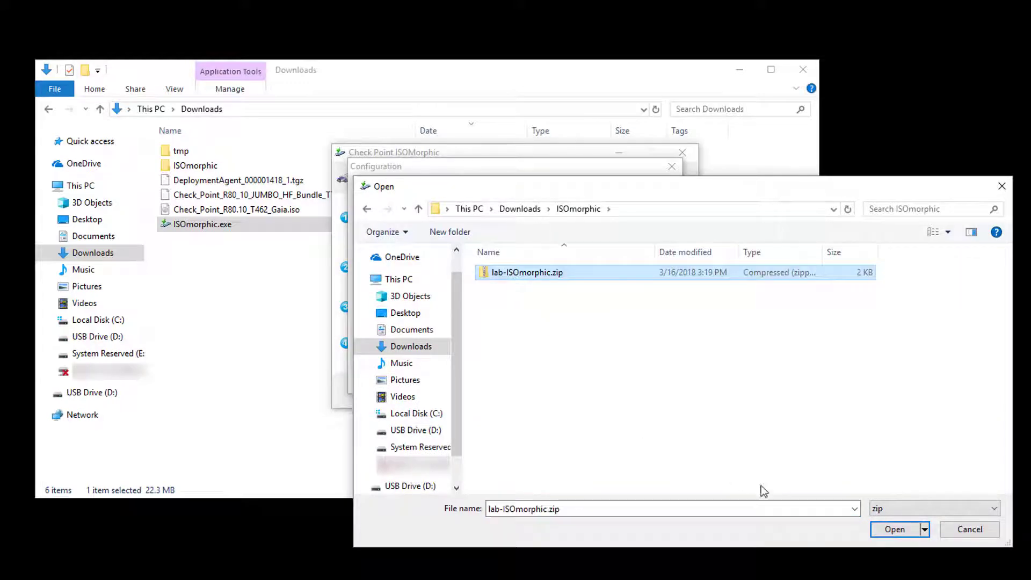
pyautogui.click(909, 526)
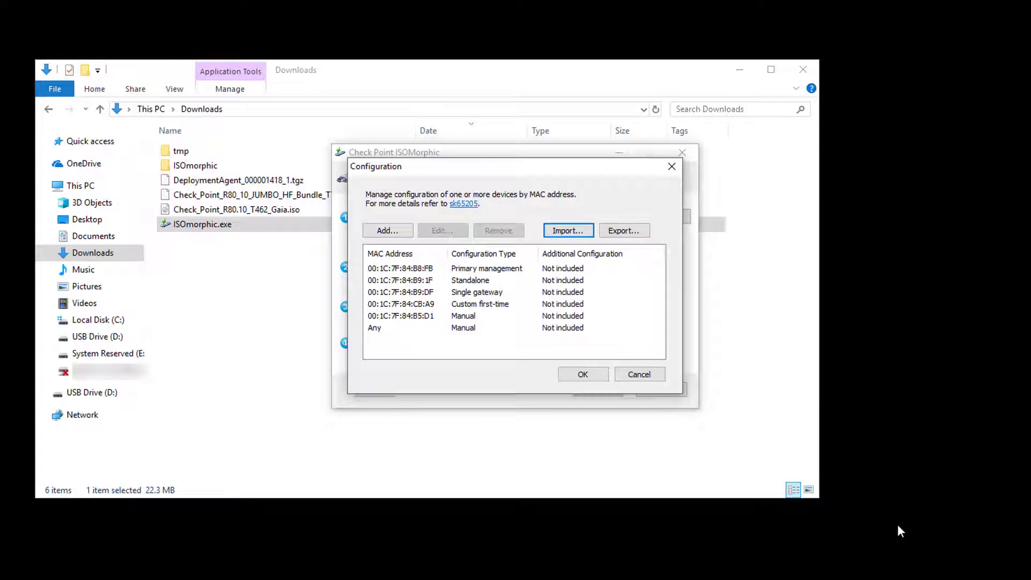
pyautogui.click(491, 269)
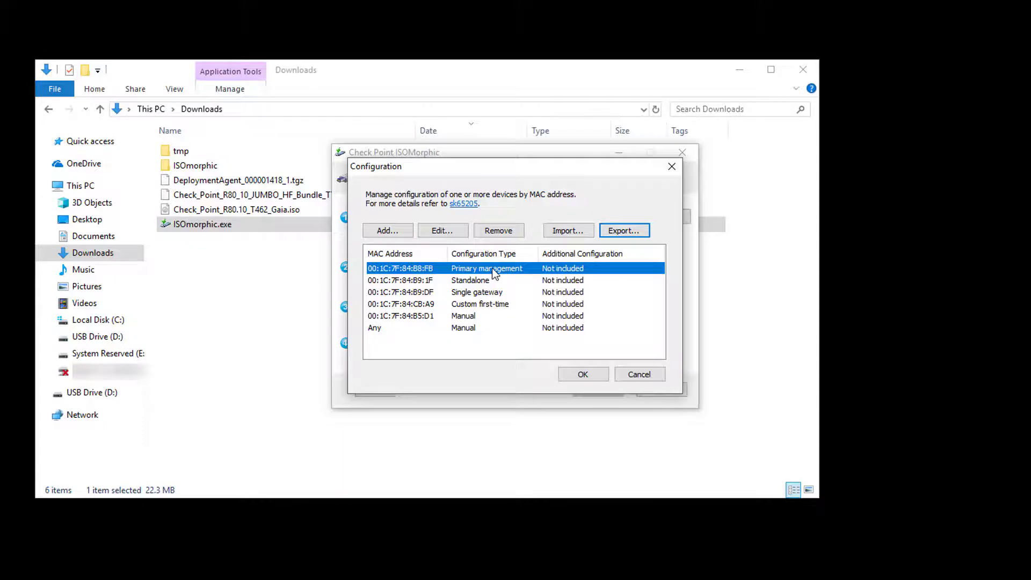
pyautogui.doubleClick(492, 269)
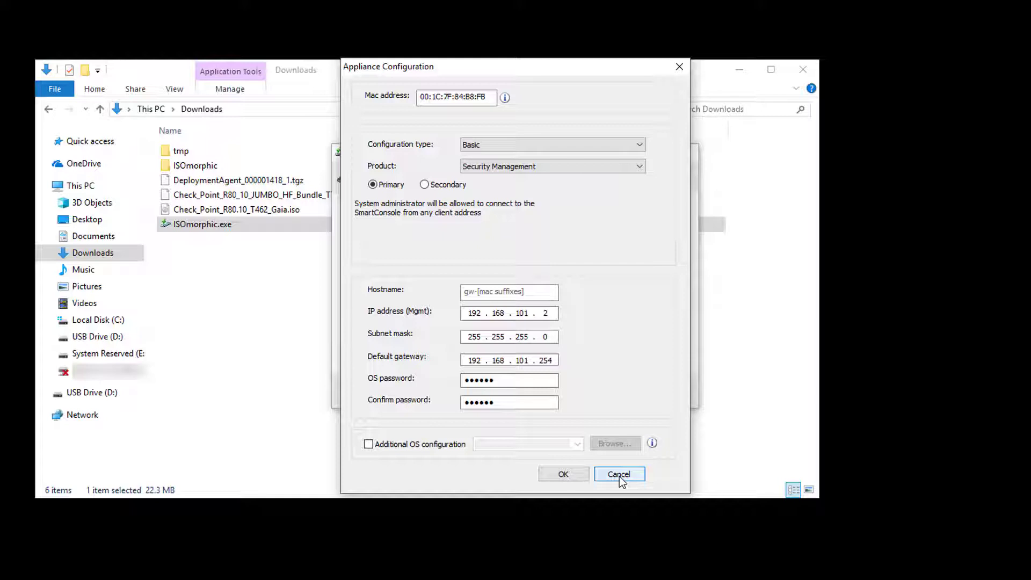
pyautogui.click(618, 474)
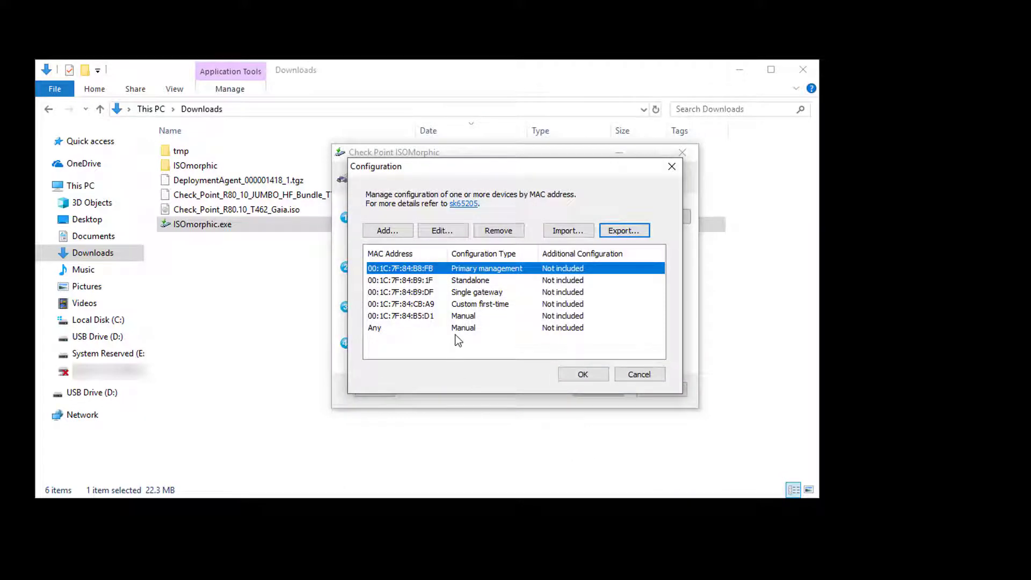
# Step: Review the Standalone and Single gateway entries unchanged, then open the Custom first-time appliance's settings
pyautogui.doubleClick(452, 280)
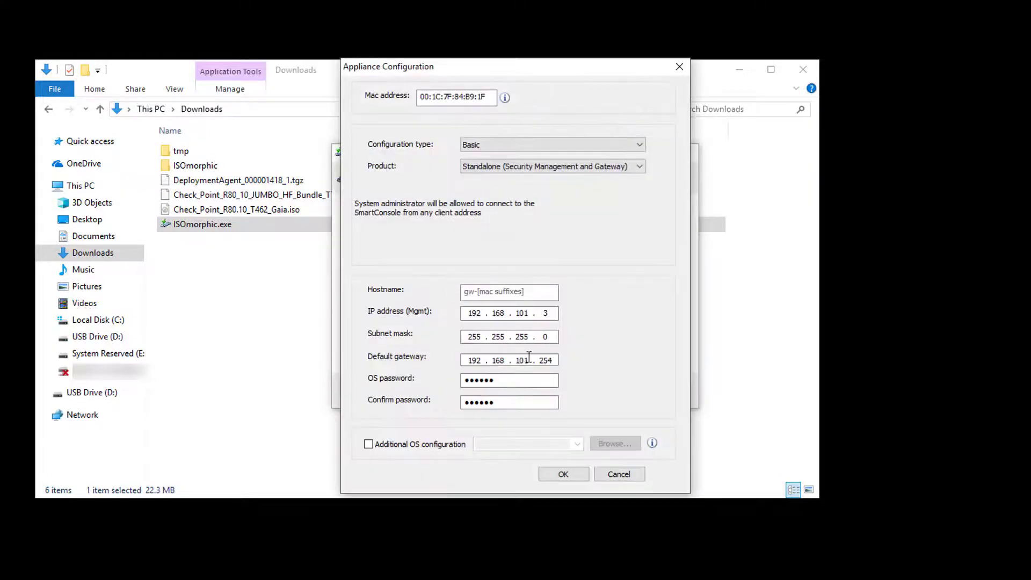
pyautogui.click(617, 476)
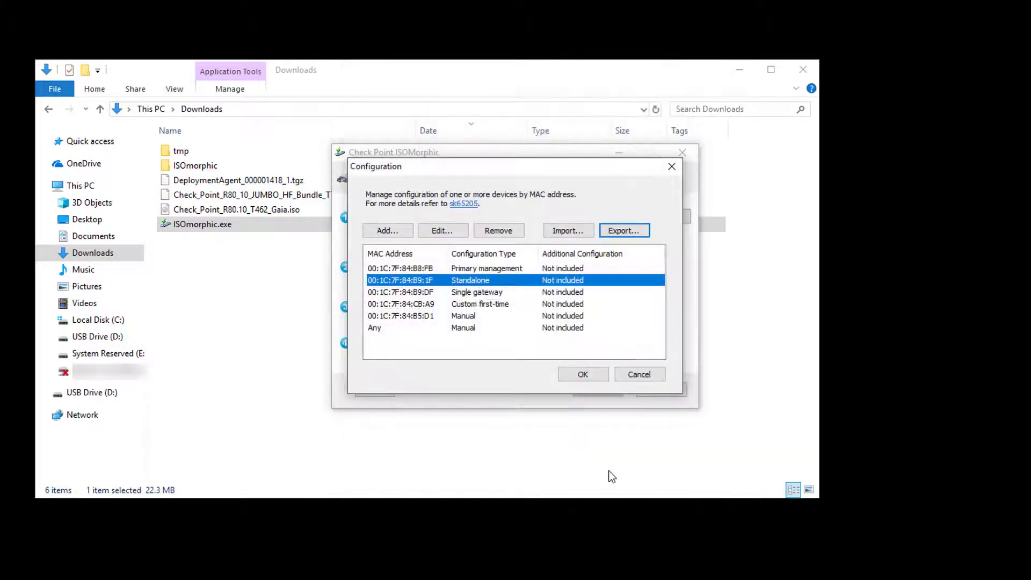
pyautogui.doubleClick(470, 293)
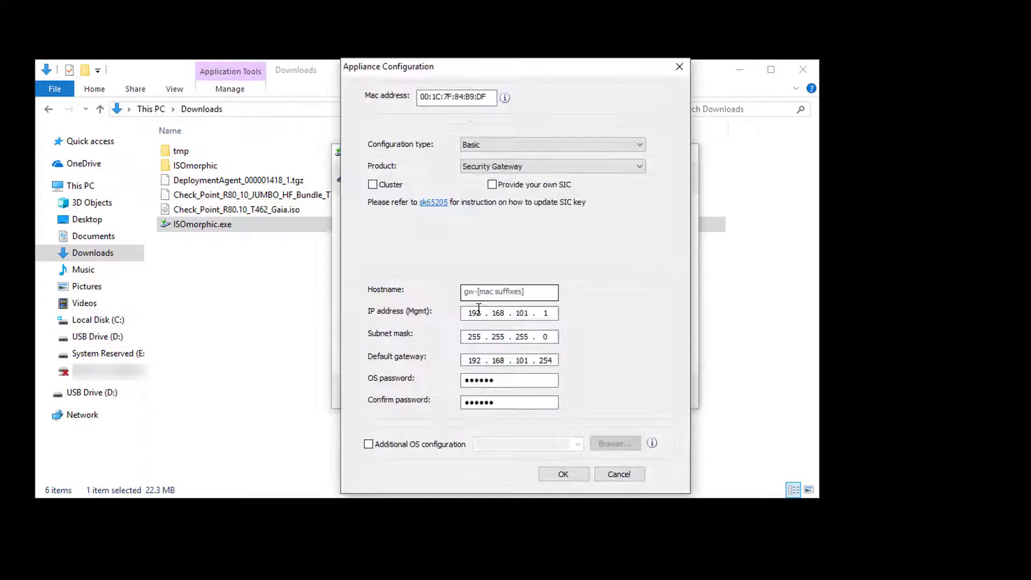
pyautogui.click(620, 474)
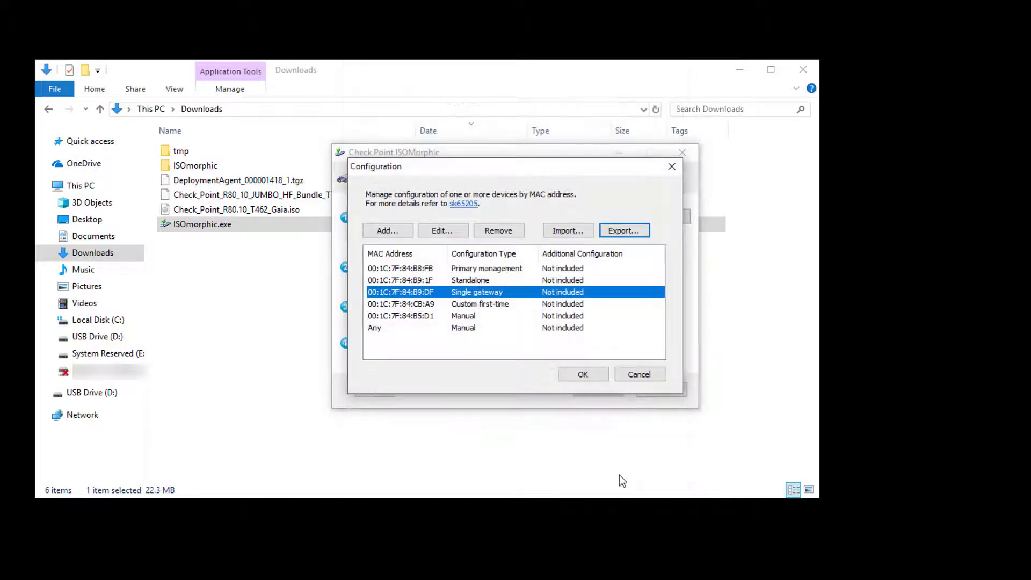
pyautogui.doubleClick(476, 304)
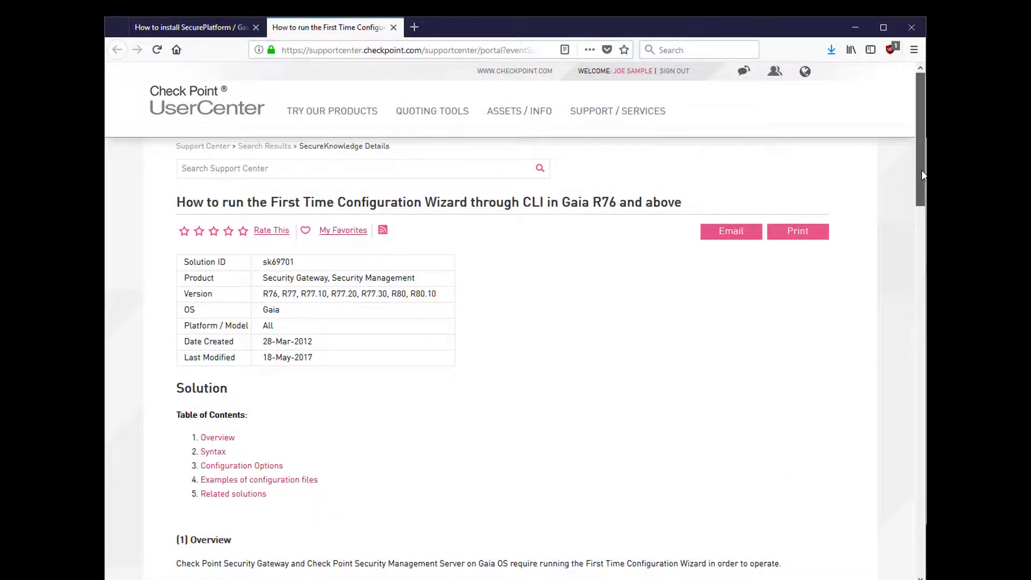
# Step: In sk69701, select the config_system command and expand the example Security Gateway configuration file
pyautogui.moveTo(922, 170); pyautogui.dragTo(922, 473)
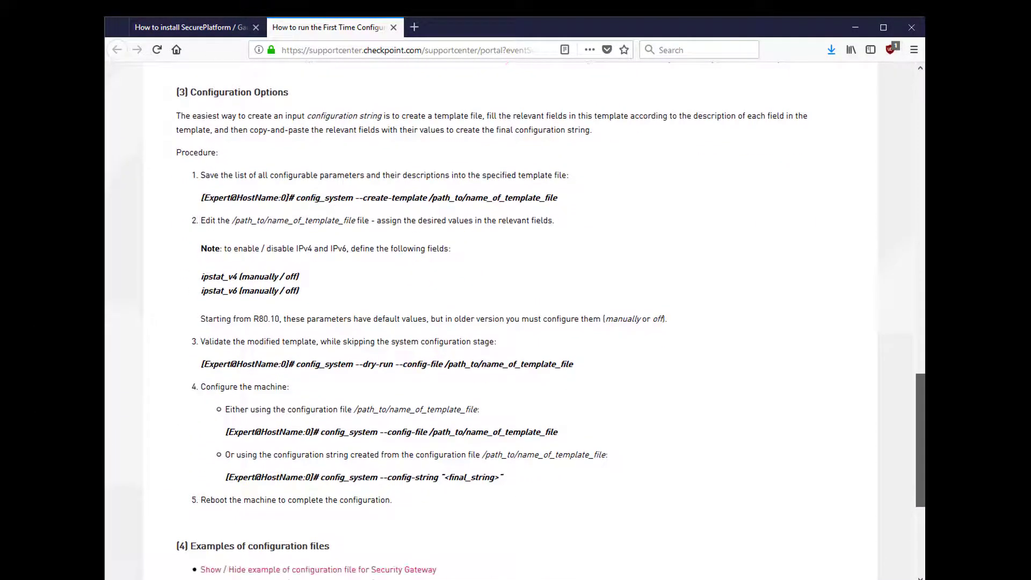
pyautogui.moveTo(298, 200); pyautogui.dragTo(565, 204)
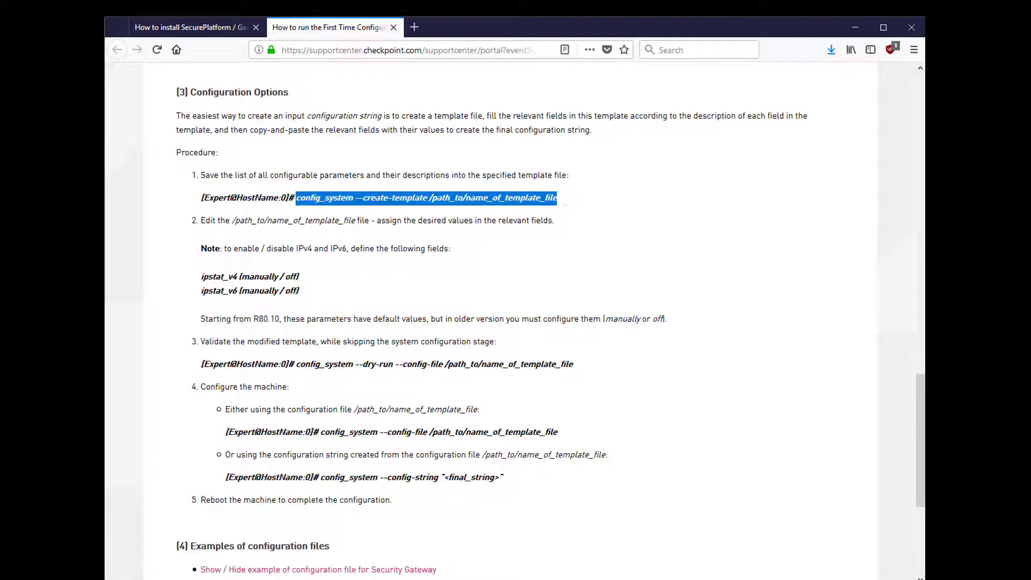
pyautogui.scroll(-2, 923, 427)
pyautogui.scroll(-3, 923, 427)
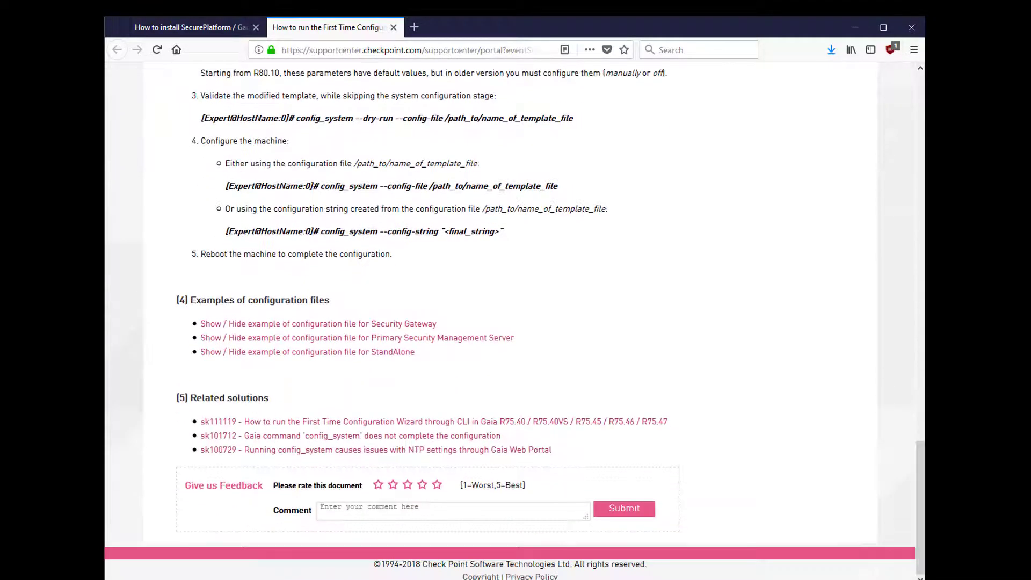
pyautogui.click(389, 325)
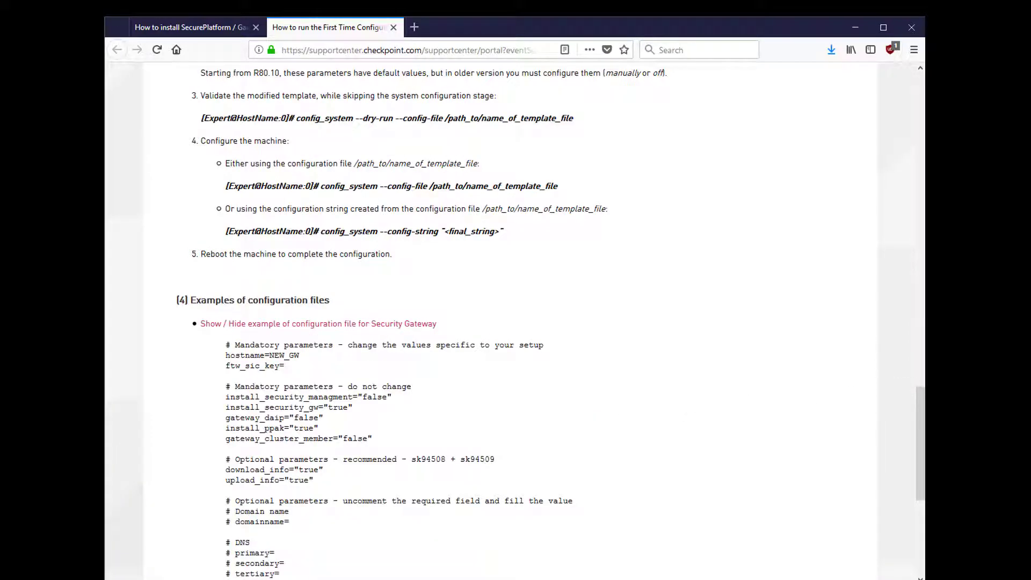
pyautogui.scroll(-3, 922, 437)
pyautogui.scroll(-3, 923, 438)
pyautogui.scroll(1, 923, 451)
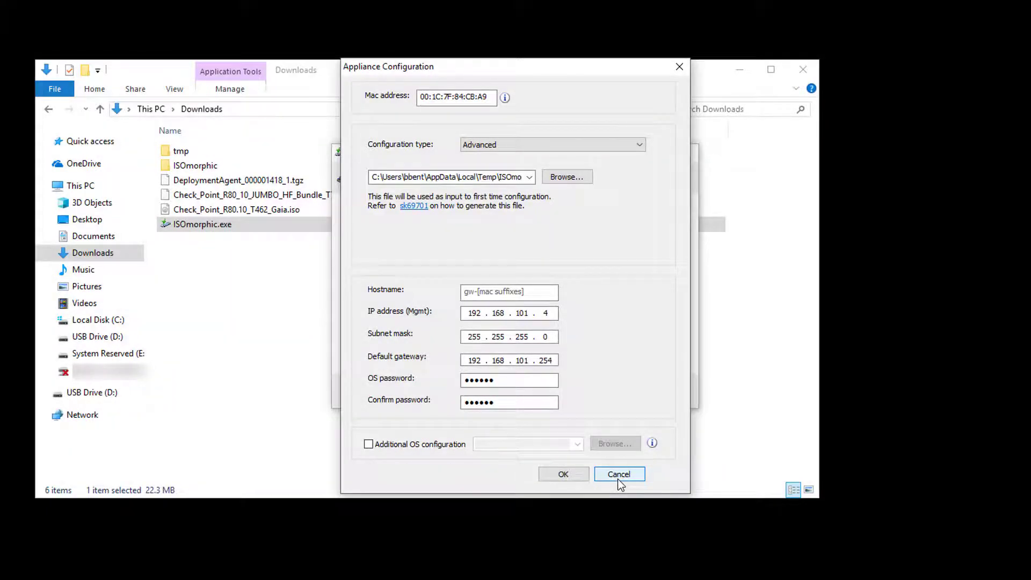
# Step: Close the CB:A9 settings, then review the Manual B5:D1 entry's configuration type and cancel unchanged
pyautogui.click(618, 476)
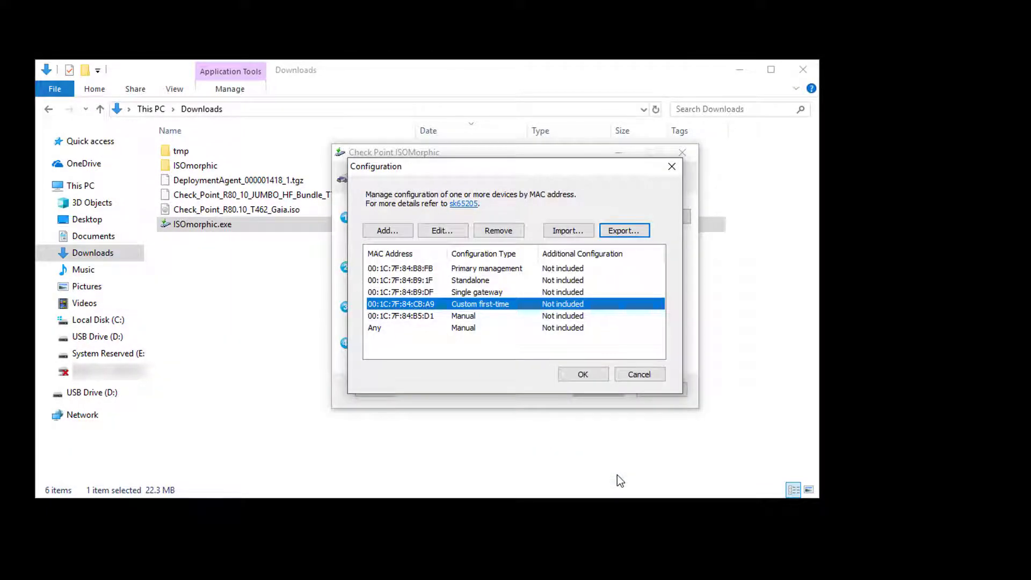
pyautogui.doubleClick(433, 316)
pyautogui.click(640, 143)
pyautogui.click(640, 143)
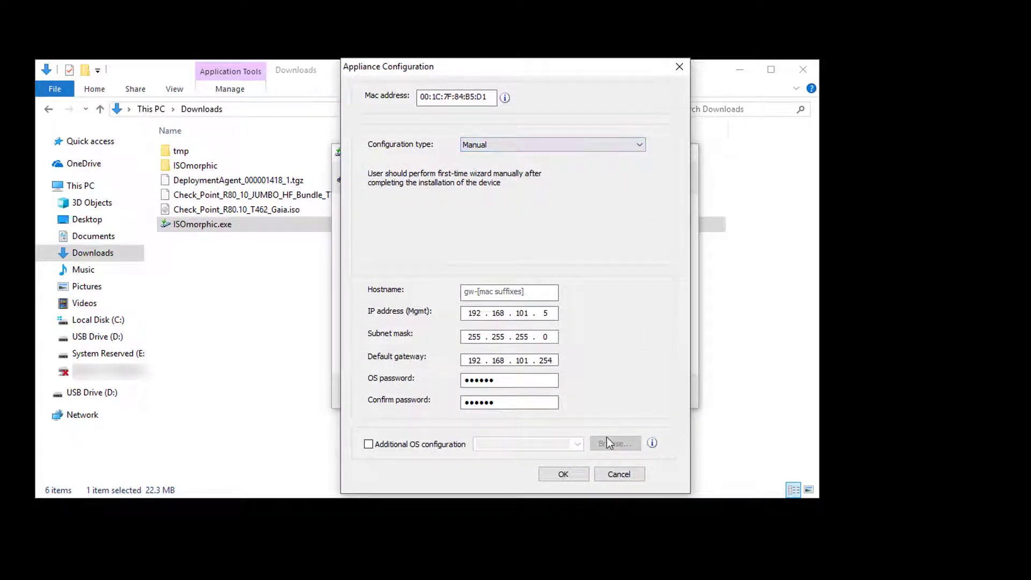
pyautogui.click(609, 476)
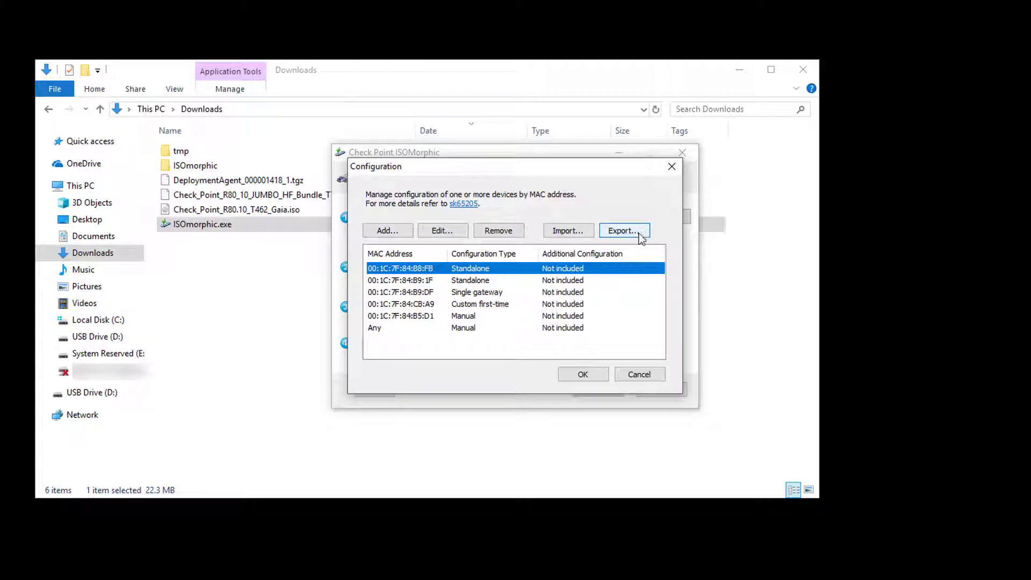
# Step: Confirm the appliance configurations, then import DeploymentAgent_000001418_1.tgz and the R80.10 Jumbo hotfix bundle as hotfixes
pyautogui.click(596, 373)
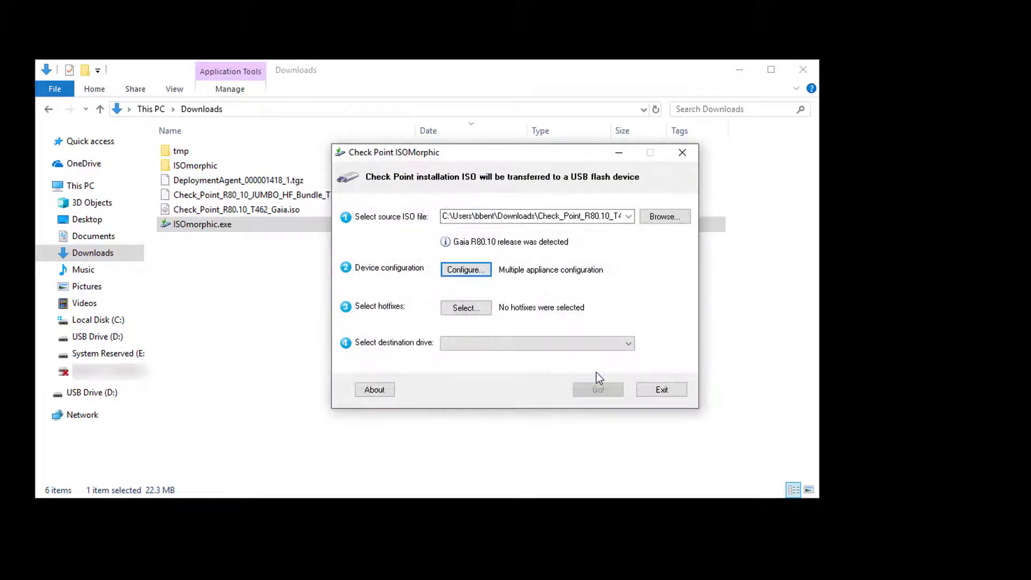
pyautogui.click(473, 308)
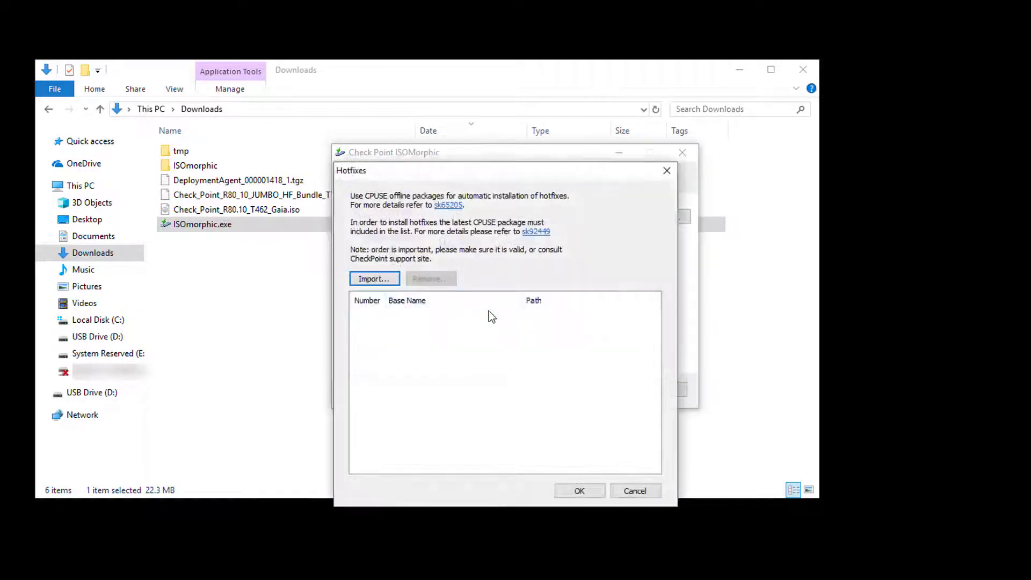
pyautogui.click(378, 278)
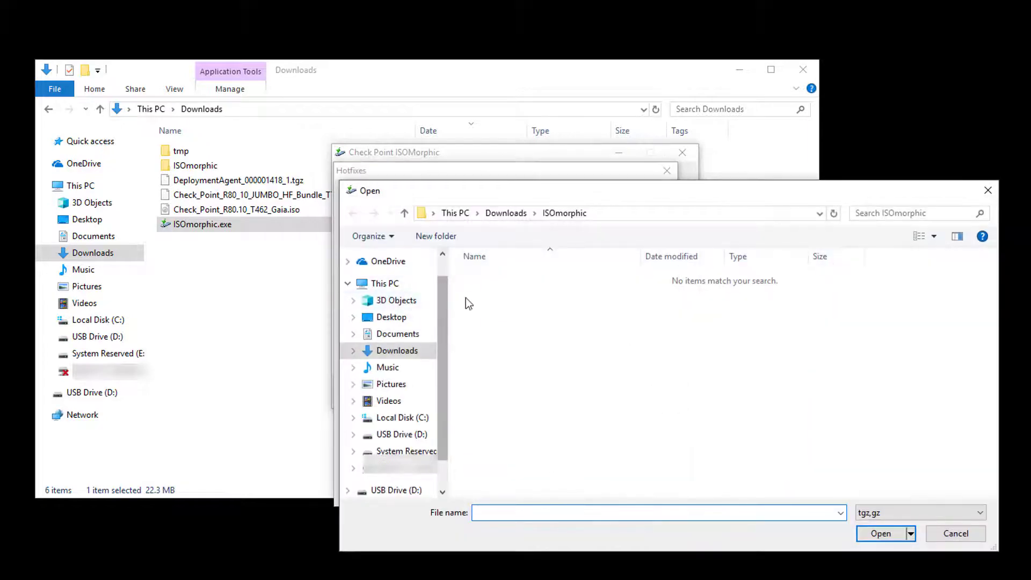
pyautogui.click(511, 215)
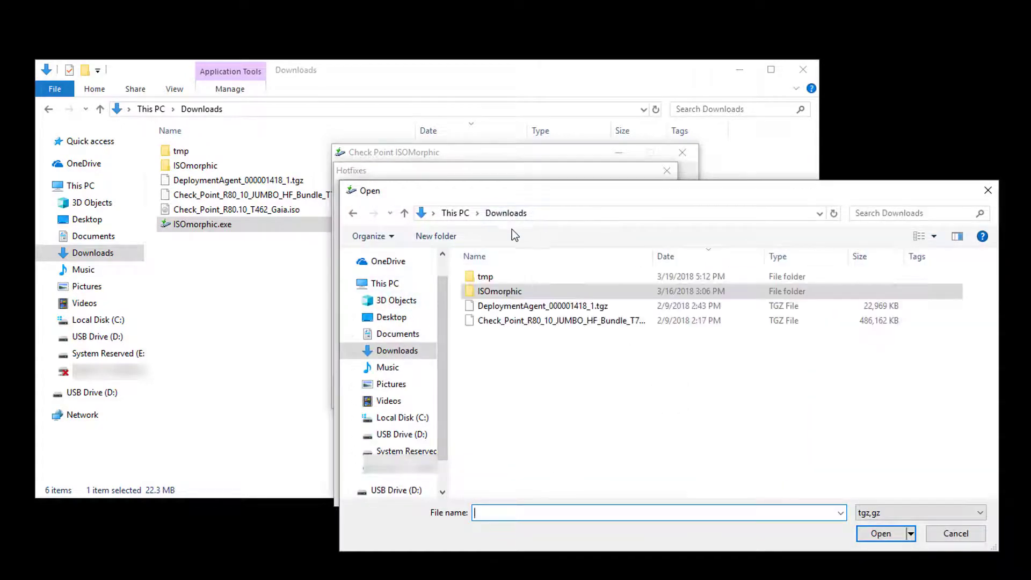
pyautogui.click(518, 306)
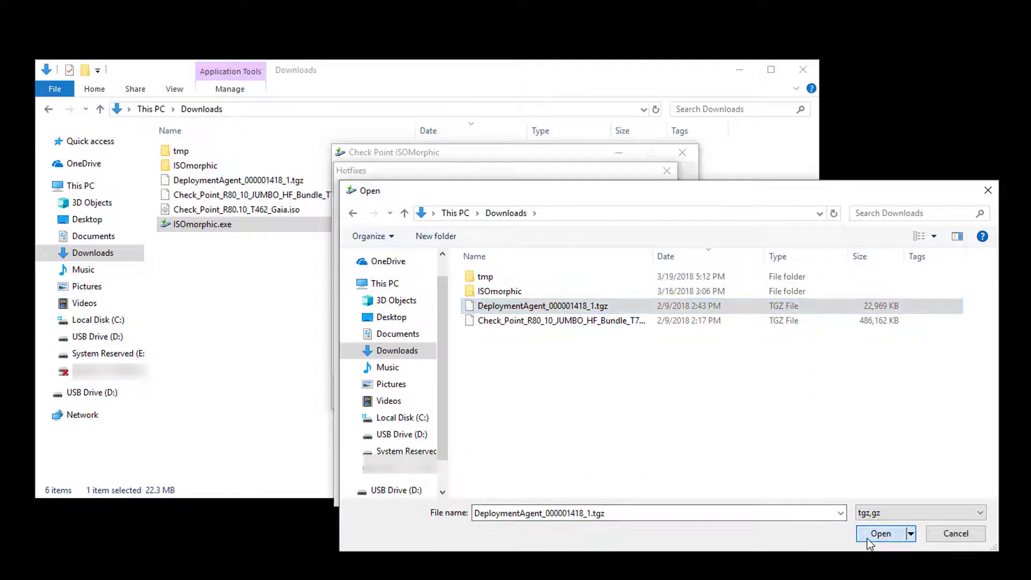
pyautogui.click(867, 537)
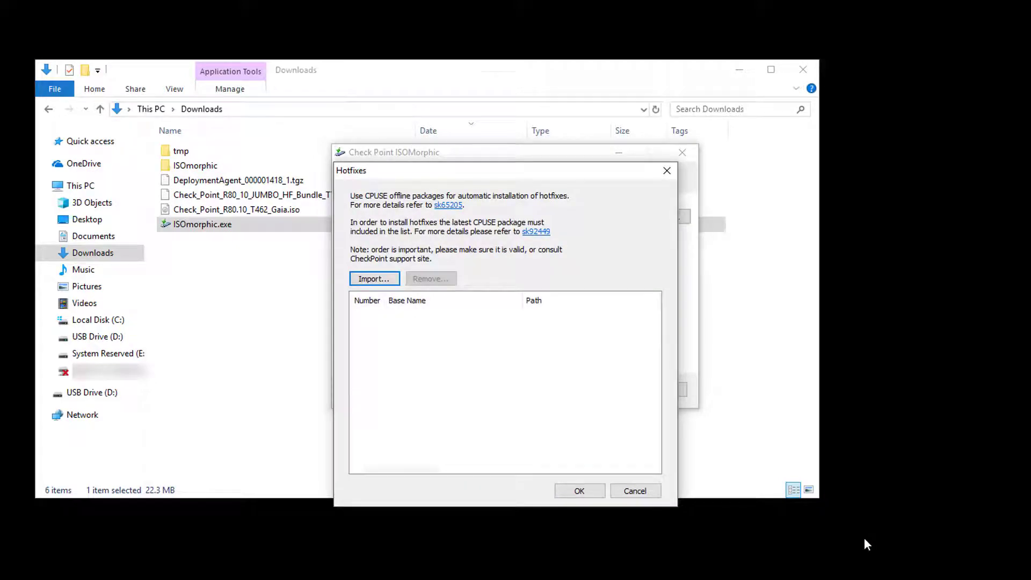
pyautogui.click(373, 278)
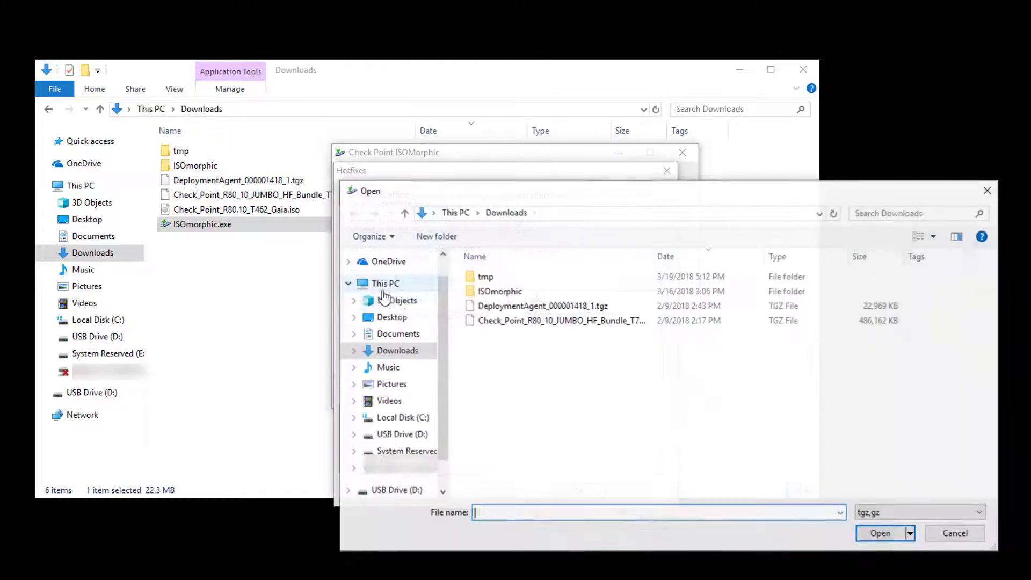
pyautogui.click(534, 321)
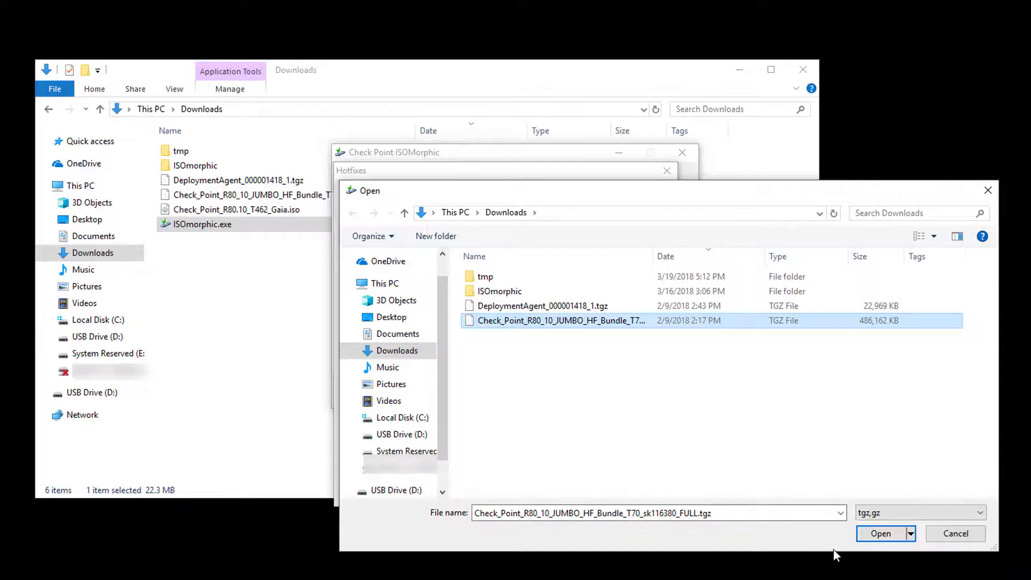
pyautogui.click(871, 536)
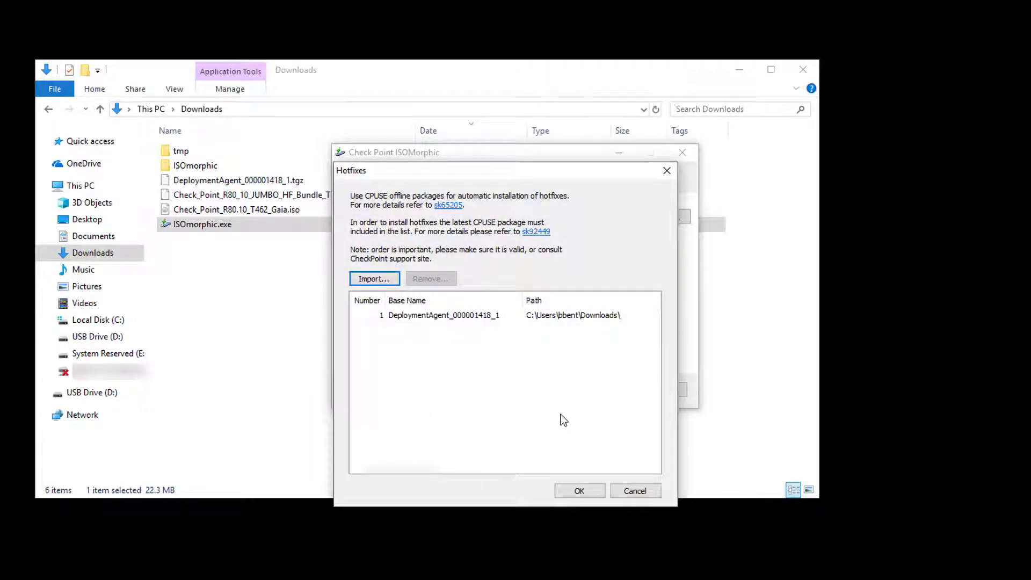
# Step: Accept the two hotfixes, choose the PNY USB drive D: as destination, and start writing
pyautogui.click(591, 490)
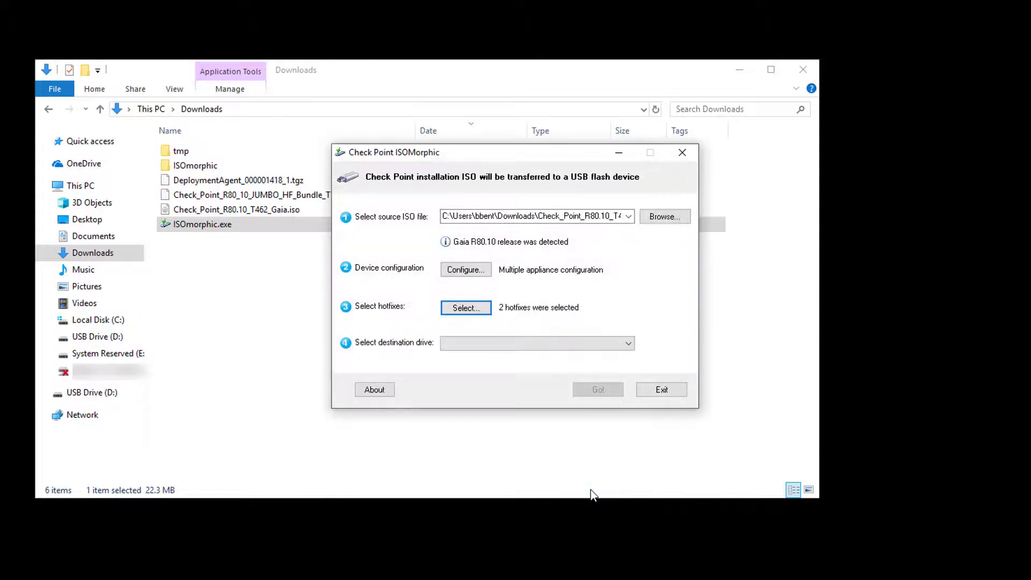
pyautogui.click(495, 347)
pyautogui.click(499, 357)
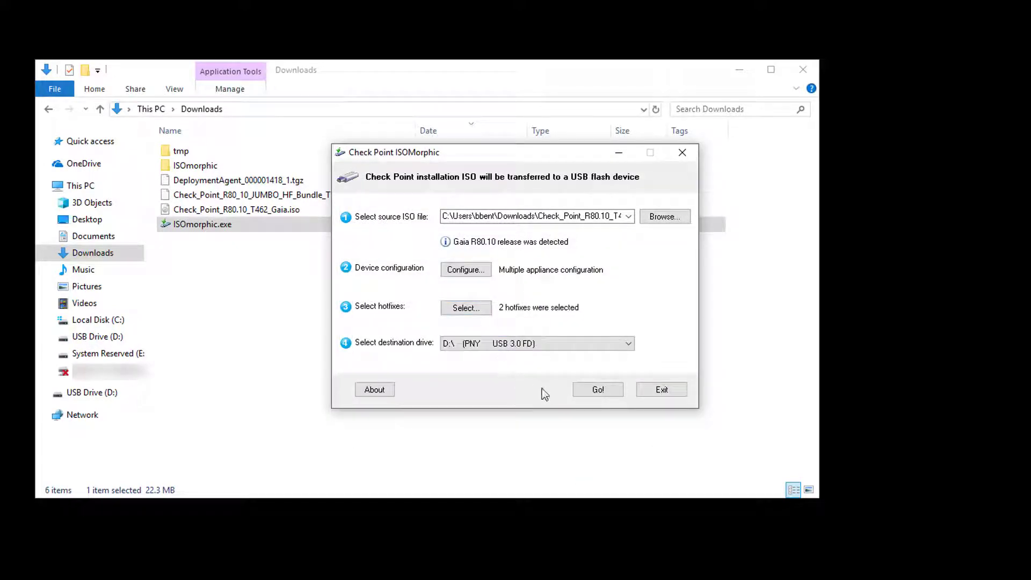
pyautogui.click(594, 390)
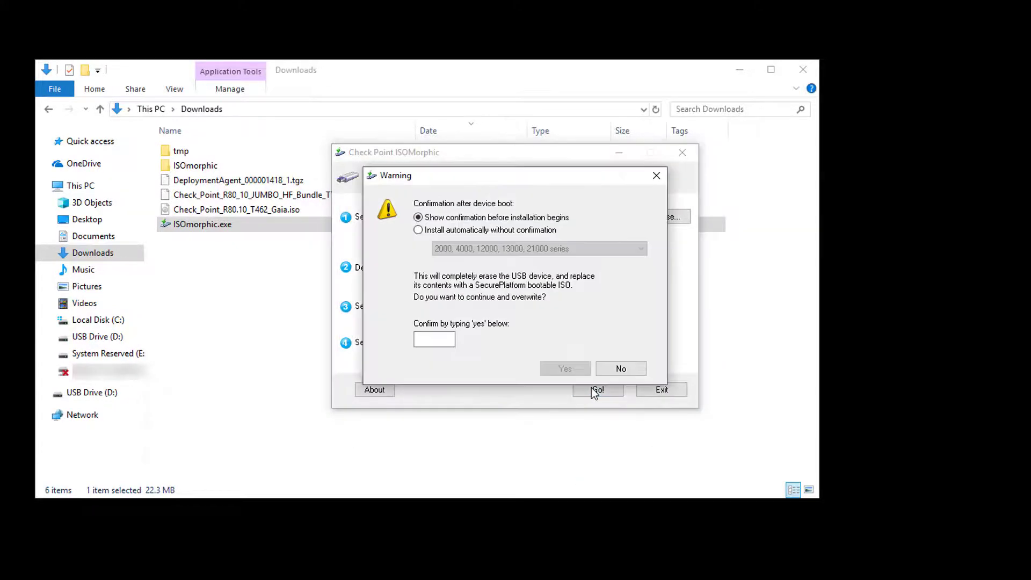
# Step: Set automatic installation for the 3000, 5000, 15000, 23000 series, confirm erasing with 'yes', and finish
pyautogui.click(459, 231)
pyautogui.click(563, 322)
pyautogui.click(533, 254)
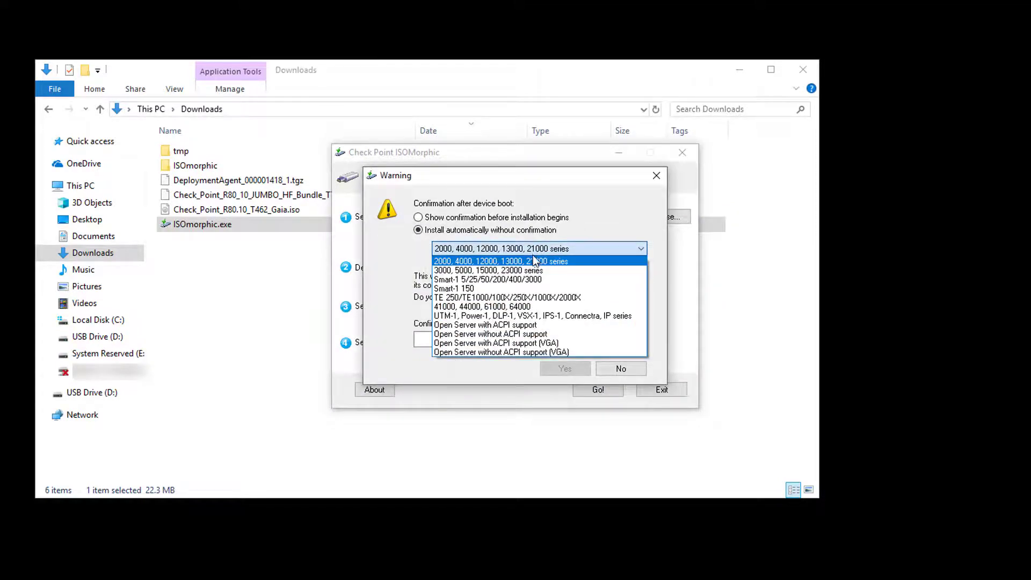
pyautogui.click(534, 269)
pyautogui.click(443, 341)
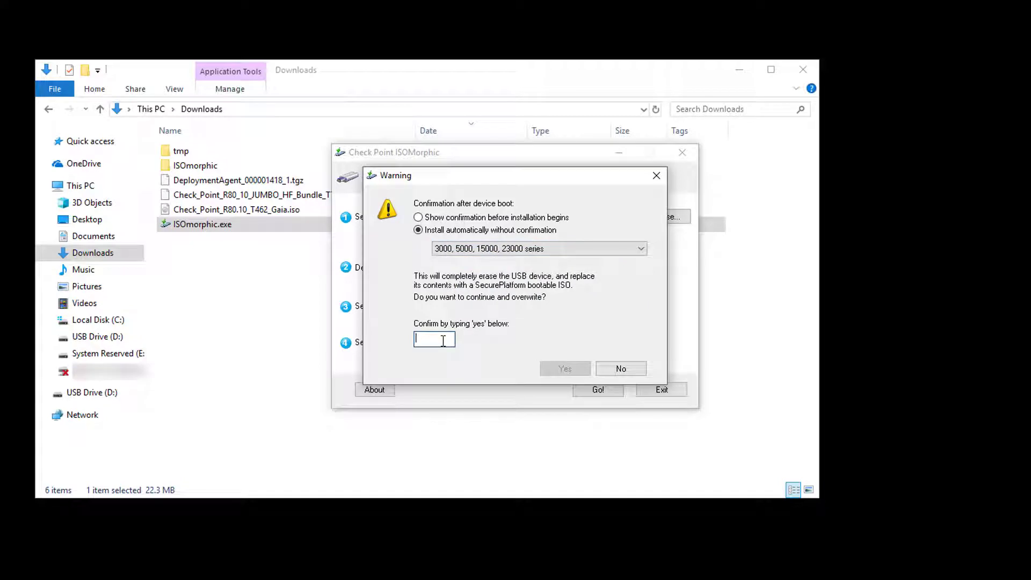
pyautogui.write('yes')
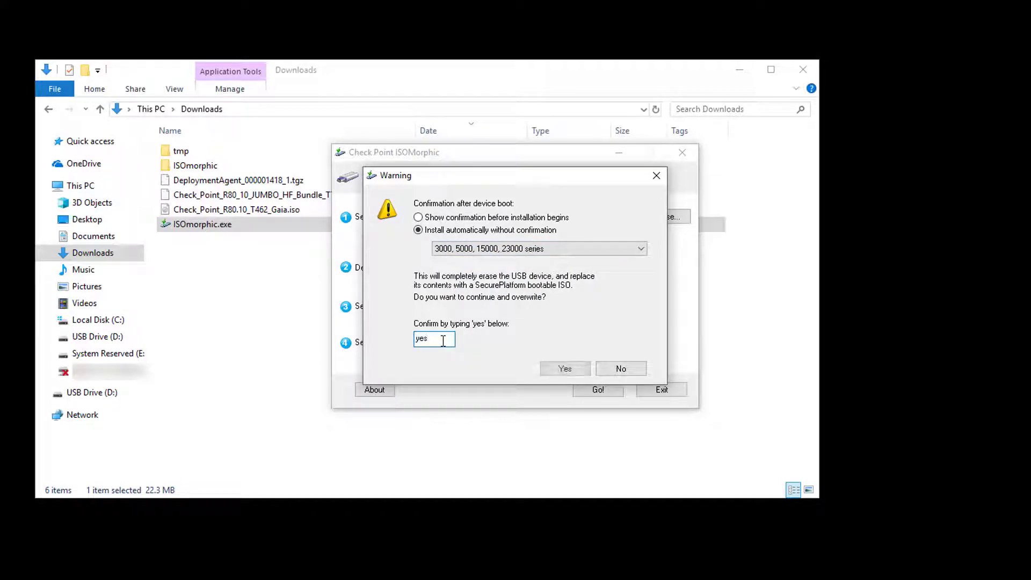
pyautogui.click(566, 370)
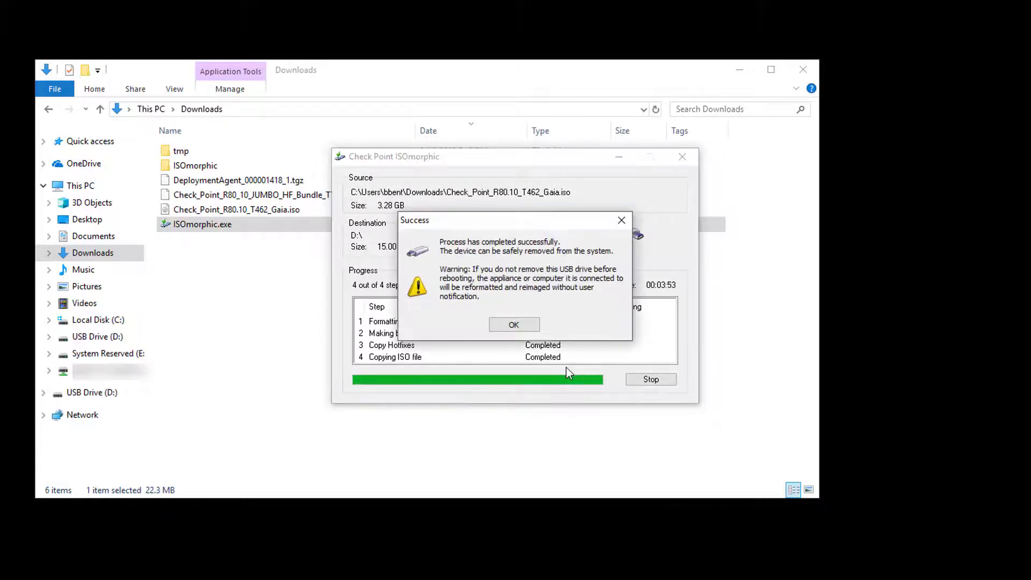
pyautogui.click(514, 325)
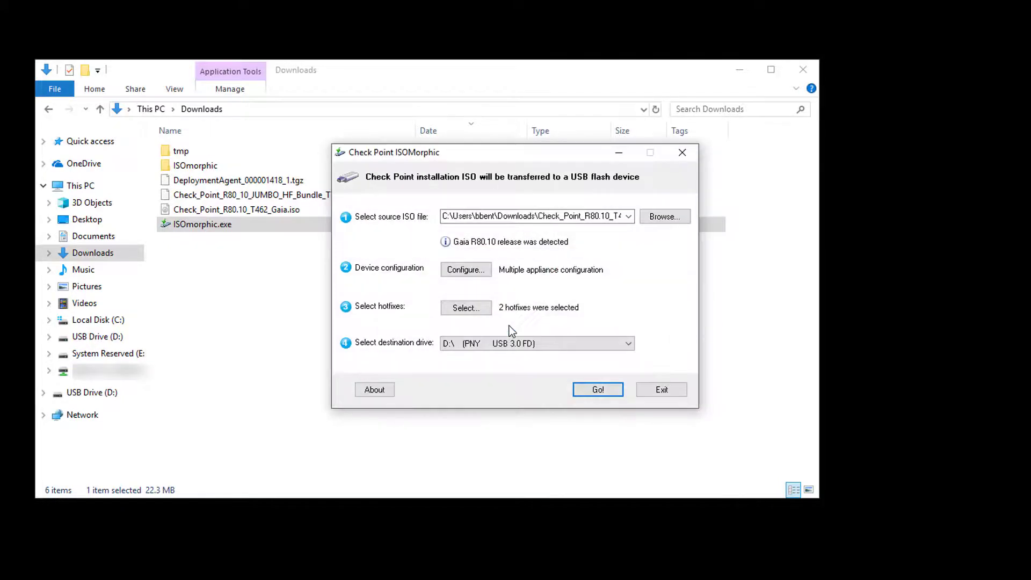
# Step: Close ISOmorphic, open lab-ISOmorphic.zip in 7-Zip, and enter its installation_configuration folder to reach initial.config
pyautogui.click(668, 386)
pyautogui.click(522, 321)
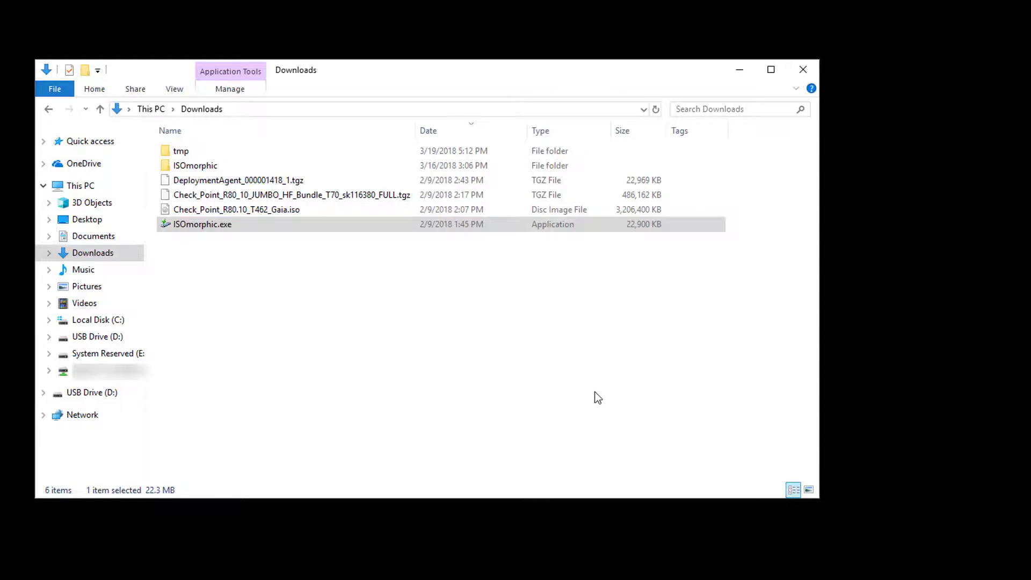
pyautogui.doubleClick(205, 166)
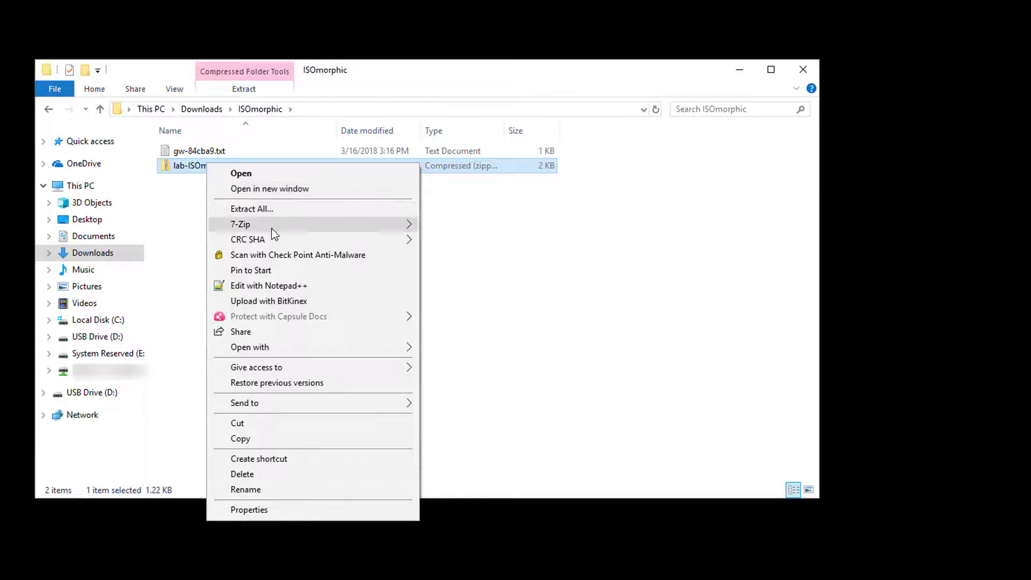
pyautogui.click(446, 221)
pyautogui.doubleClick(246, 221)
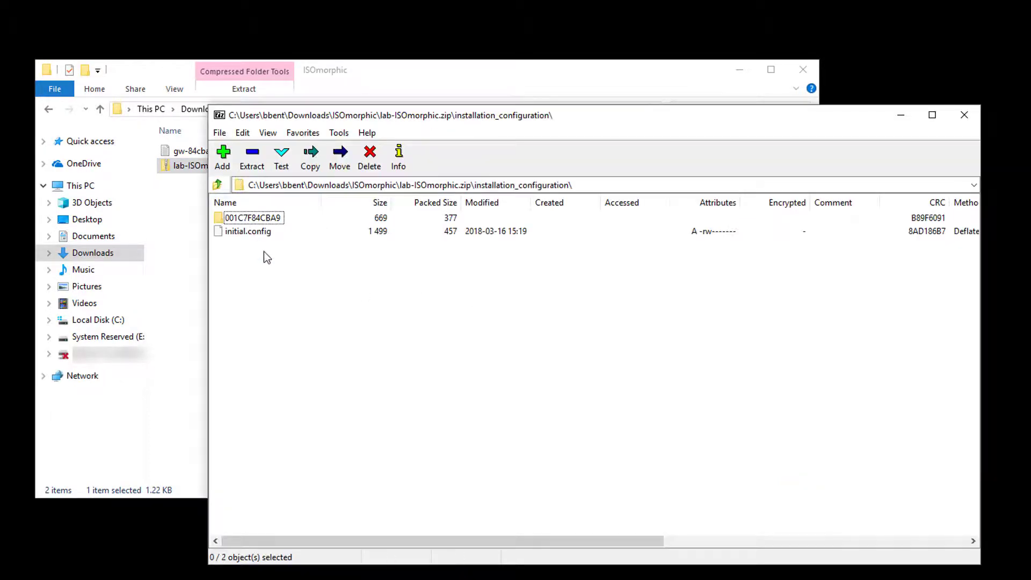
pyautogui.rightClick(244, 232)
pyautogui.click(295, 333)
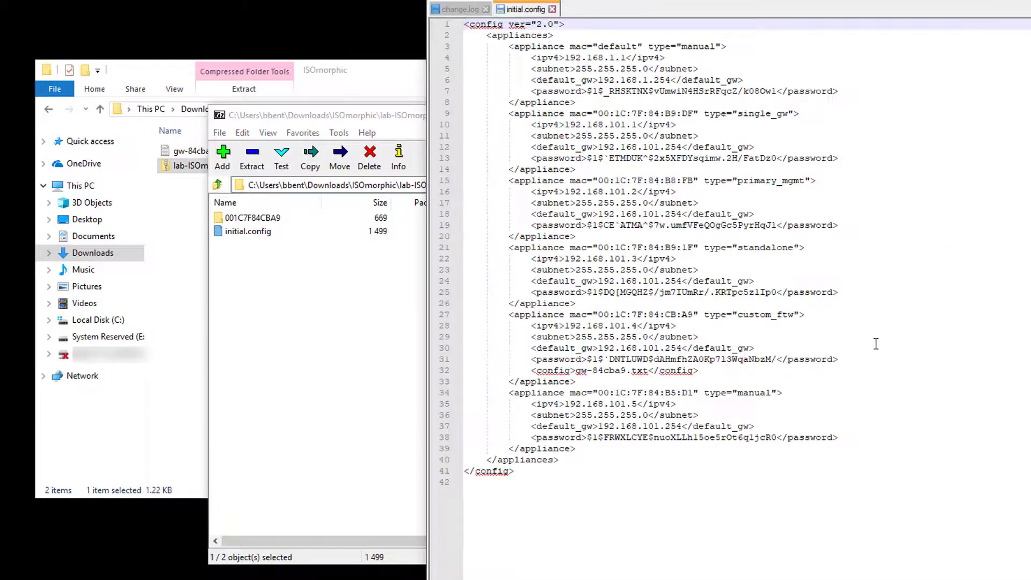
pyautogui.moveTo(509, 47); pyautogui.dragTo(776, 103)
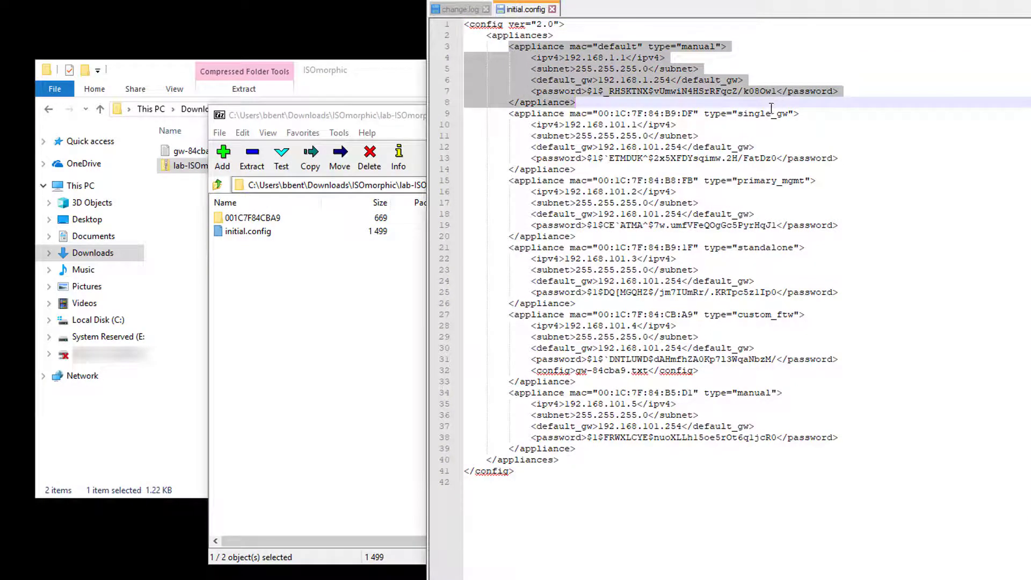
pyautogui.moveTo(509, 114); pyautogui.dragTo(746, 168)
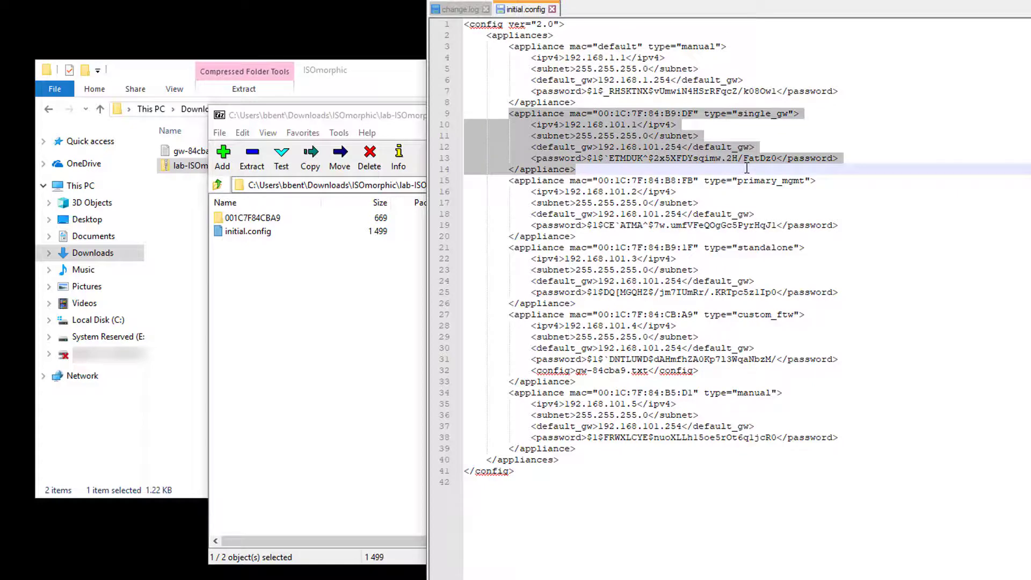
pyautogui.hotkey('alt', 'F4')
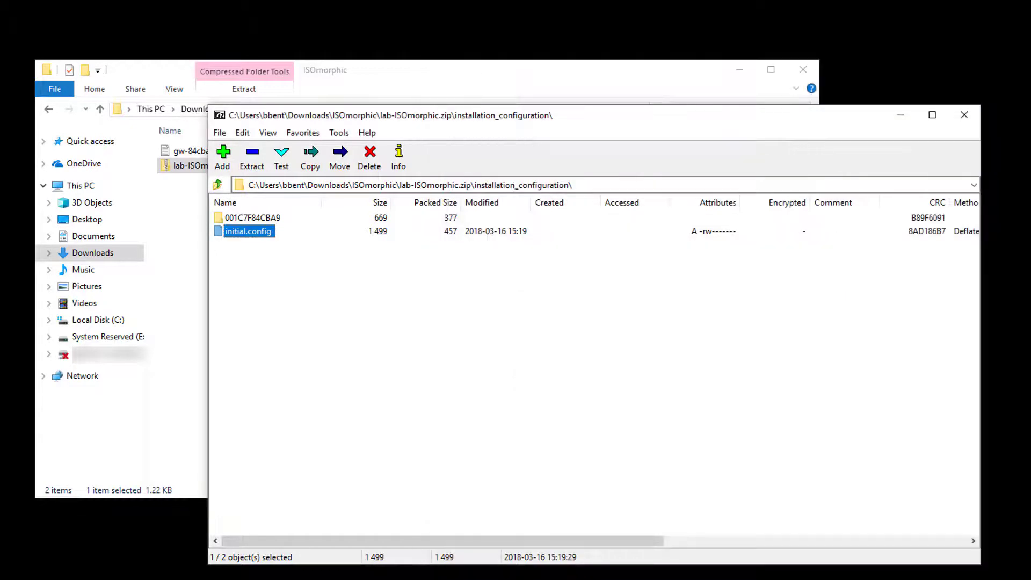
# Step: Edit config_system.cfg from folder 001C7F84CBA9 in Notepad++ and highlight the install_security_gw=true line
pyautogui.doubleClick(234, 218)
pyautogui.rightClick(235, 218)
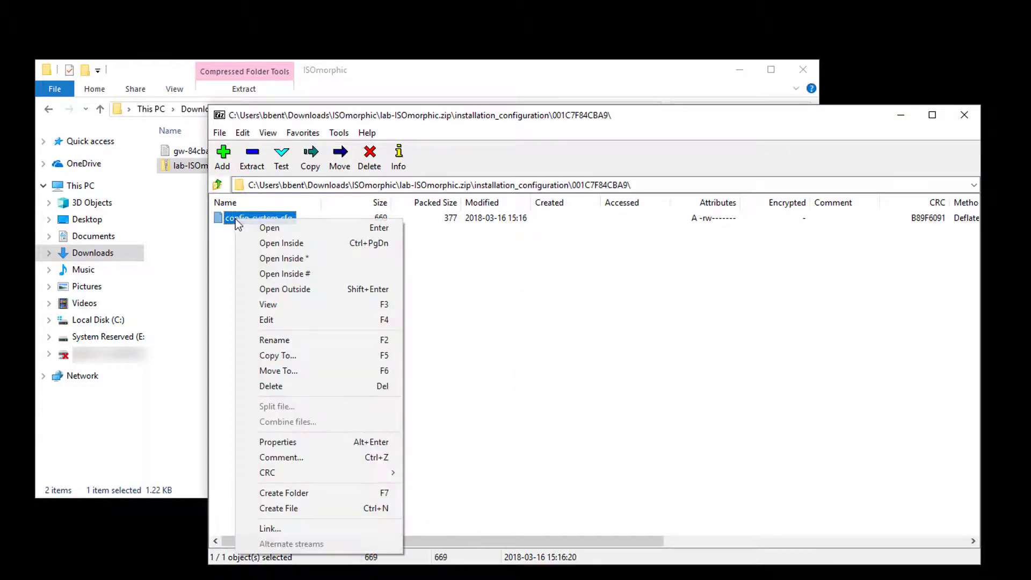
pyautogui.click(273, 320)
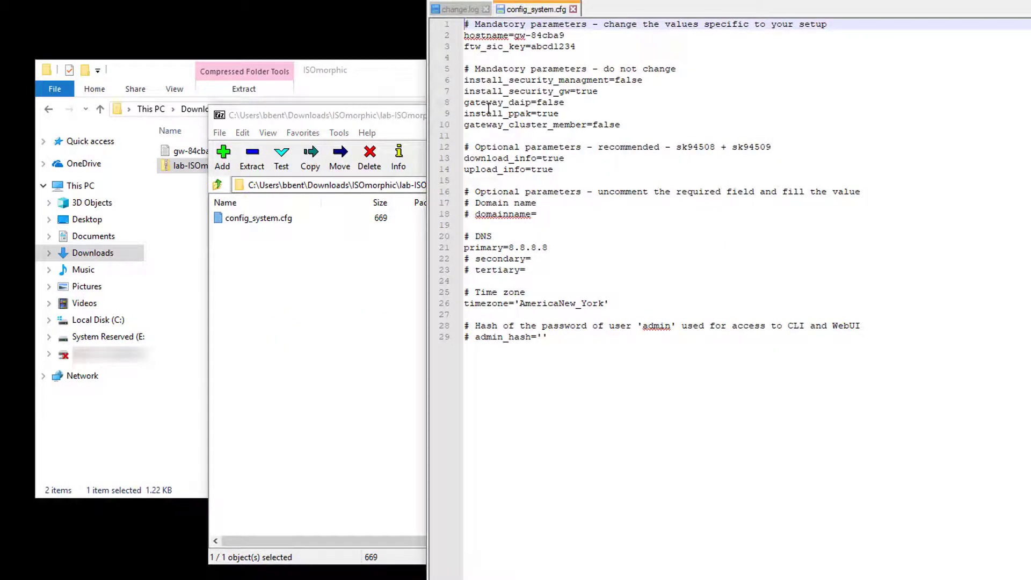
pyautogui.click(466, 93)
pyautogui.moveTo(466, 92); pyautogui.dragTo(606, 92)
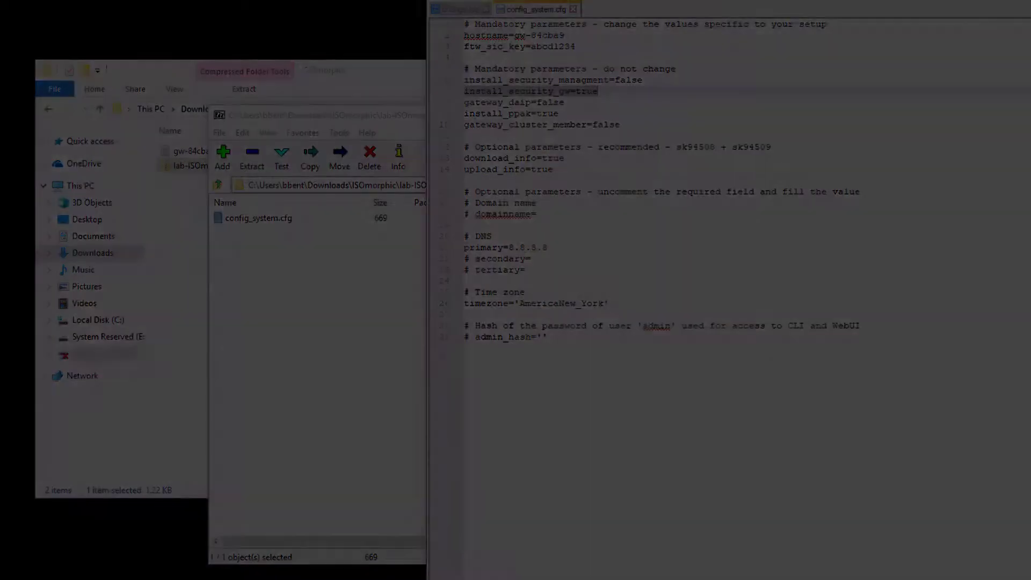